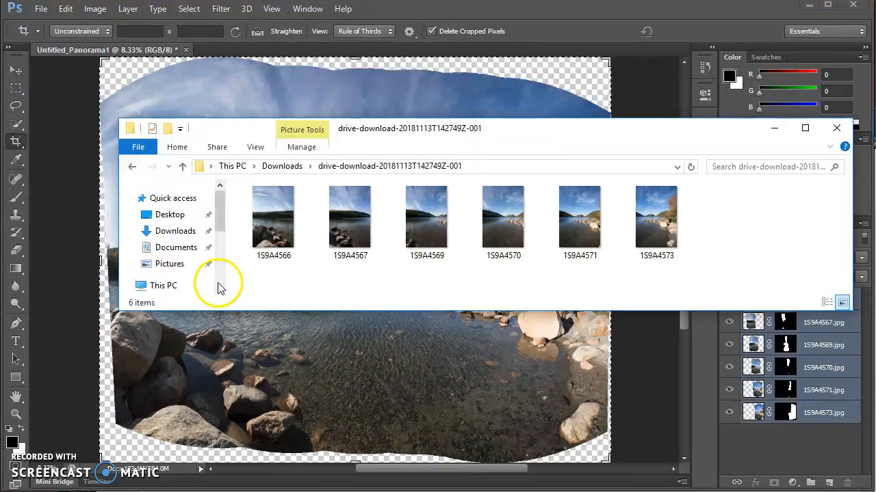
- Open photo 1S9A4566 from the download folder and examine the six overlapping lake photos one after another in the photo viewer
click(264, 223)
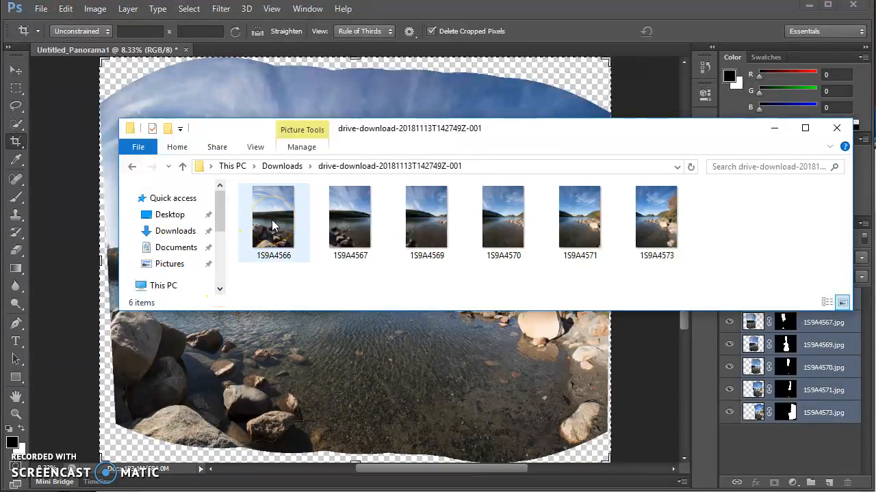
drag(290, 220, 294, 225)
mouse_move(280, 223)
mouse_down()
mouse_move(331, 220)
mouse_move(287, 221)
mouse_move(280, 210)
mouse_move(288, 234)
mouse_up()
double_click(289, 234)
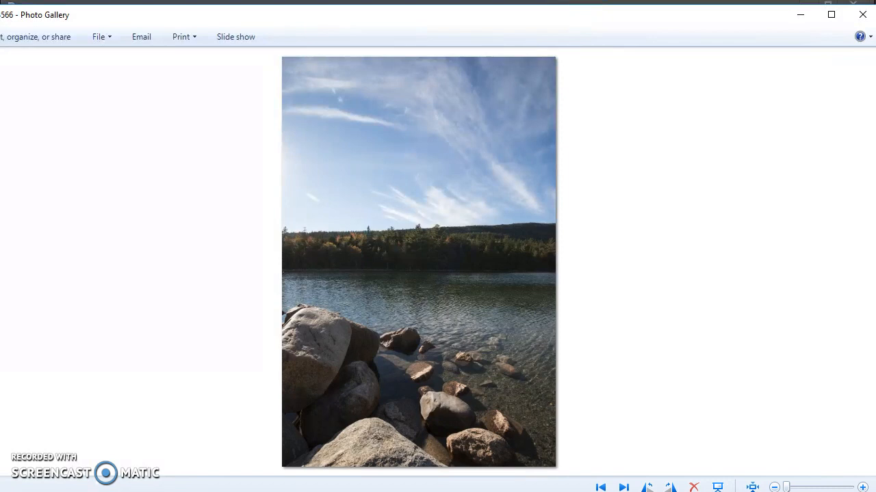
click(628, 484)
click(628, 485)
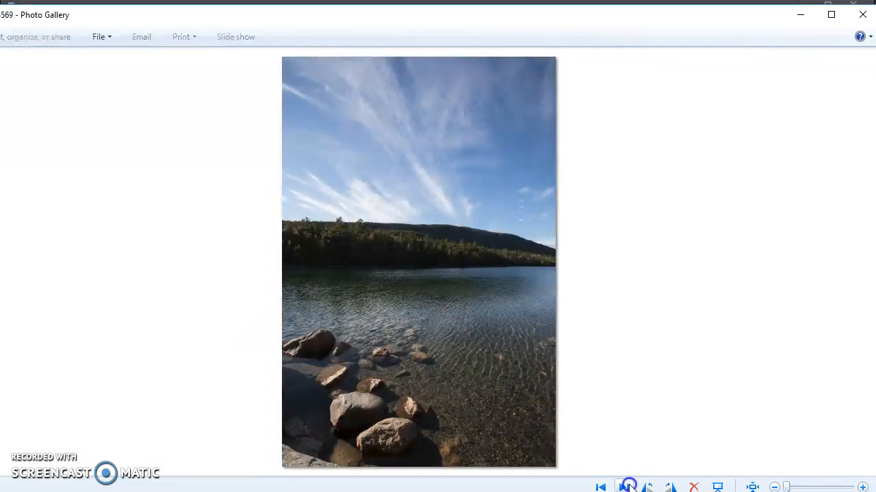
click(628, 486)
click(628, 486)
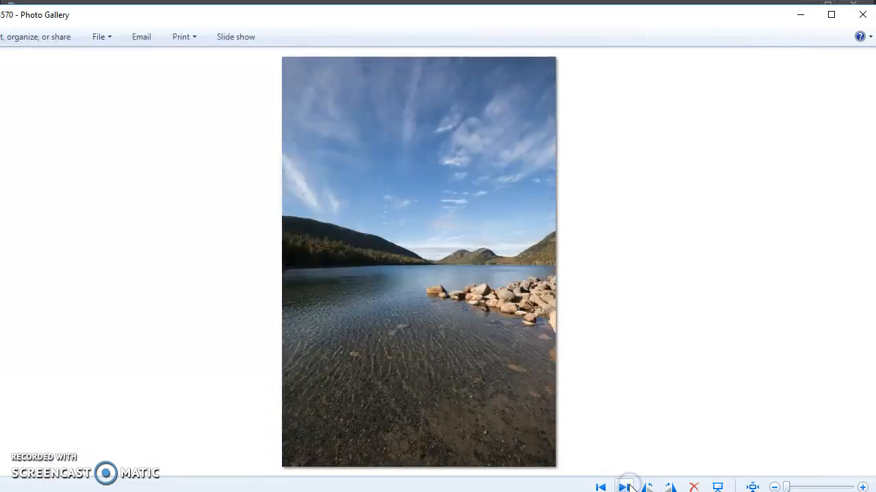
click(628, 486)
click(628, 486)
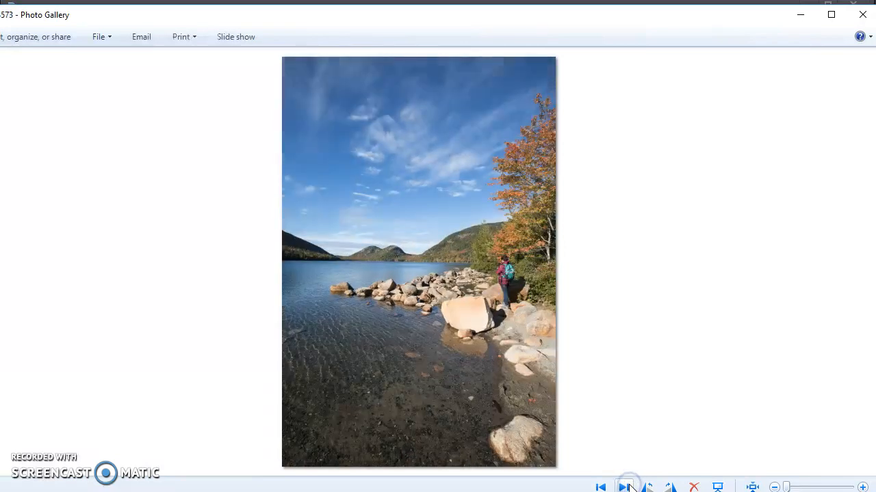
click(628, 485)
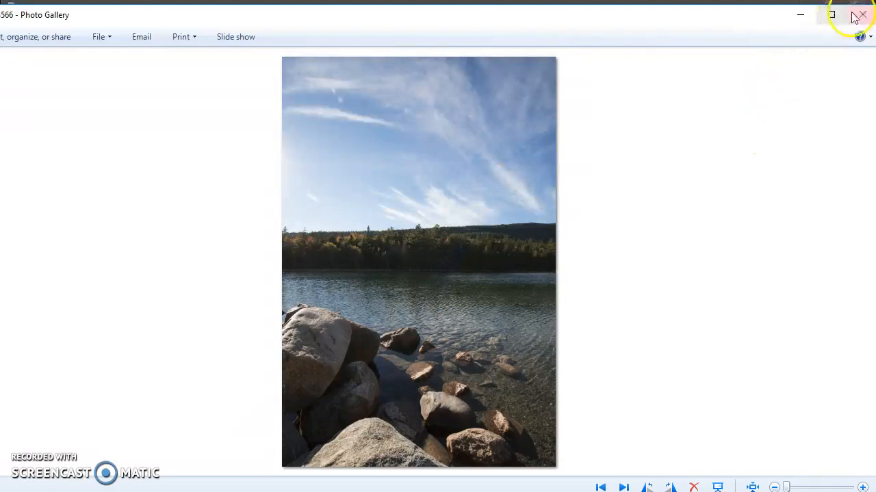
click(804, 19)
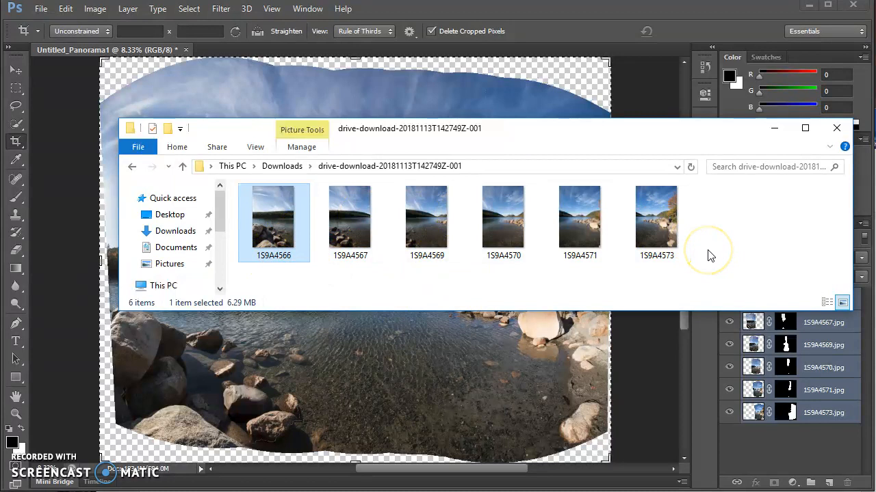
- Switch to Photoshop, float the Untitled_Panorama1 document in its own window and minimize it
click(523, 12)
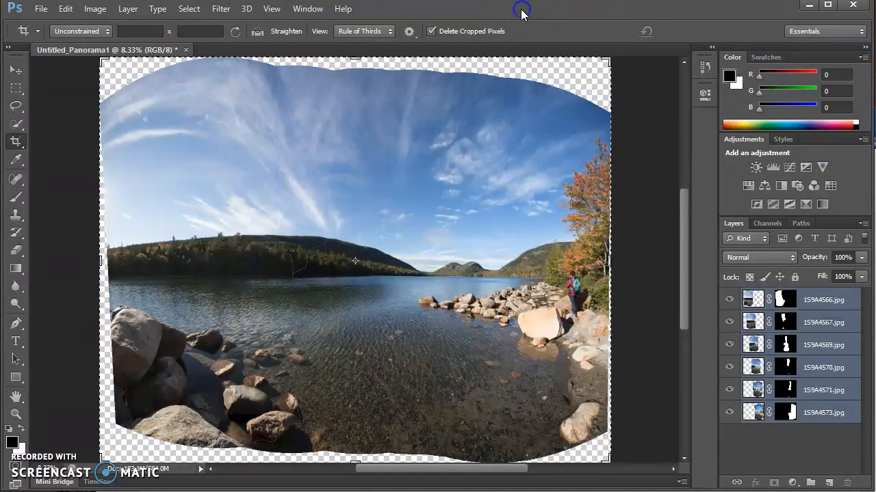
drag(156, 50, 171, 63)
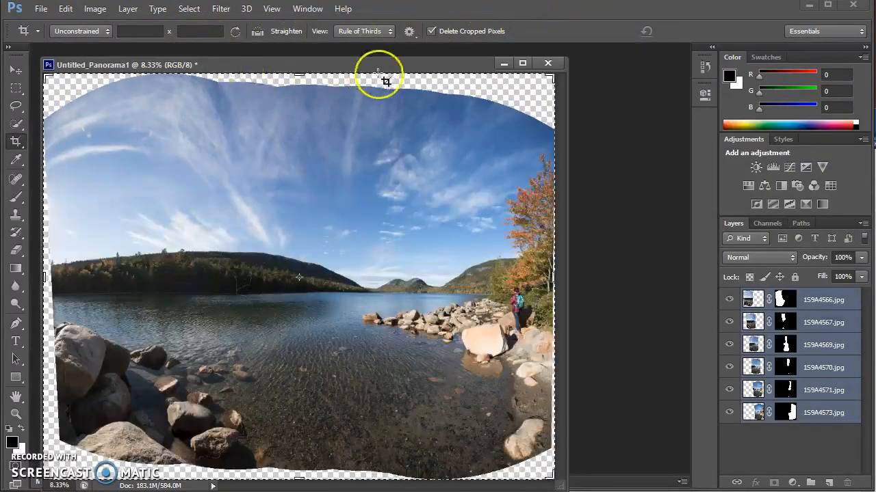
click(499, 63)
- Photomerge the six photos 1S9A4566 to 1S9A4573 from the download folder, using Auto layout with Blend Images Together
click(42, 8)
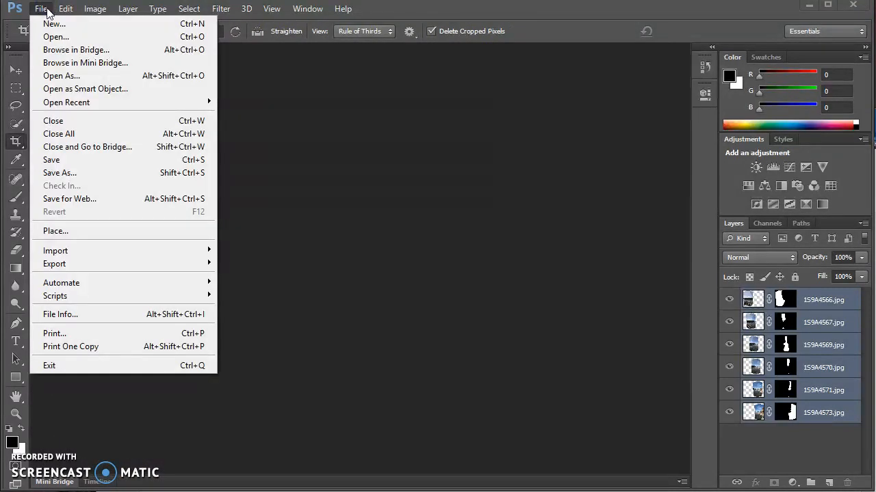
mouse_move(162, 284)
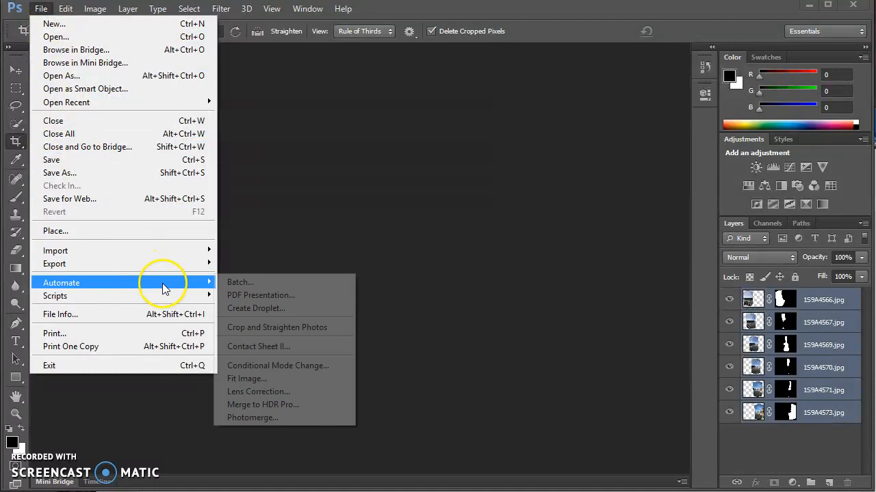
click(266, 422)
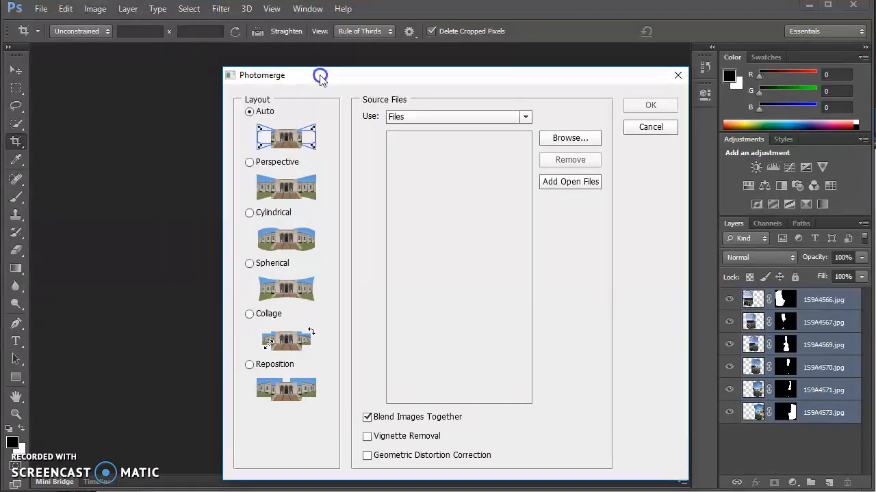
drag(327, 77, 288, 64)
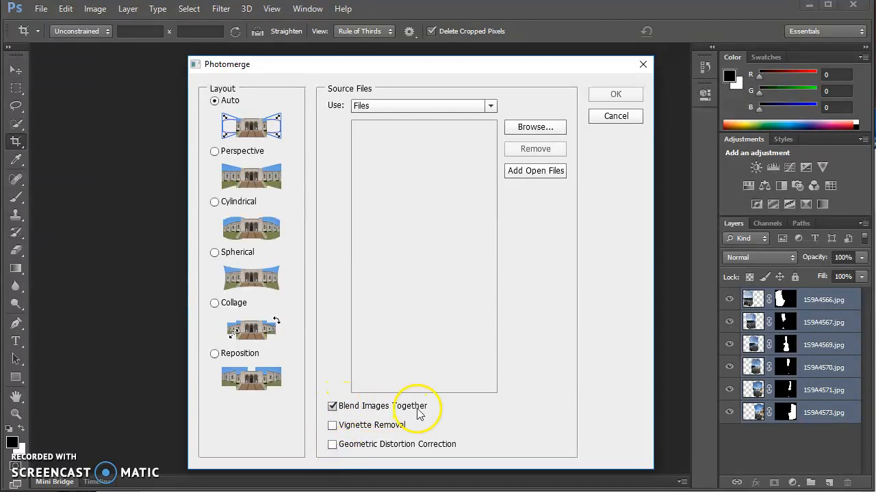
click(534, 129)
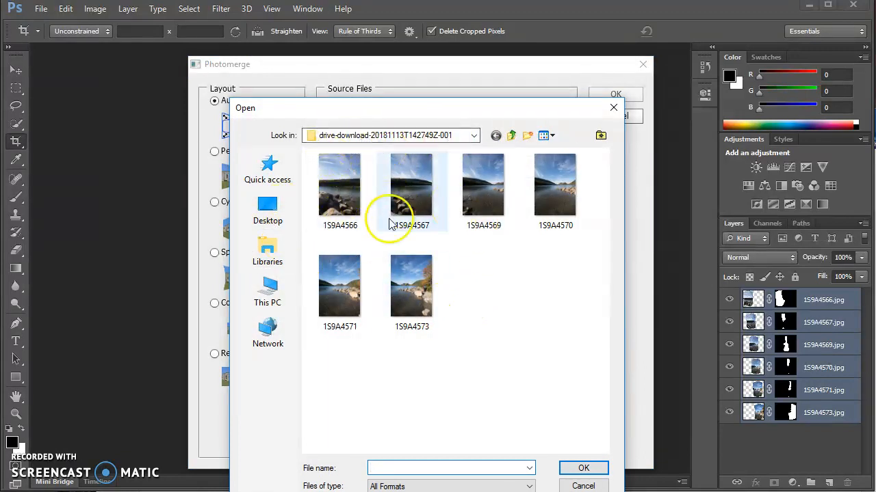
drag(325, 340, 581, 168)
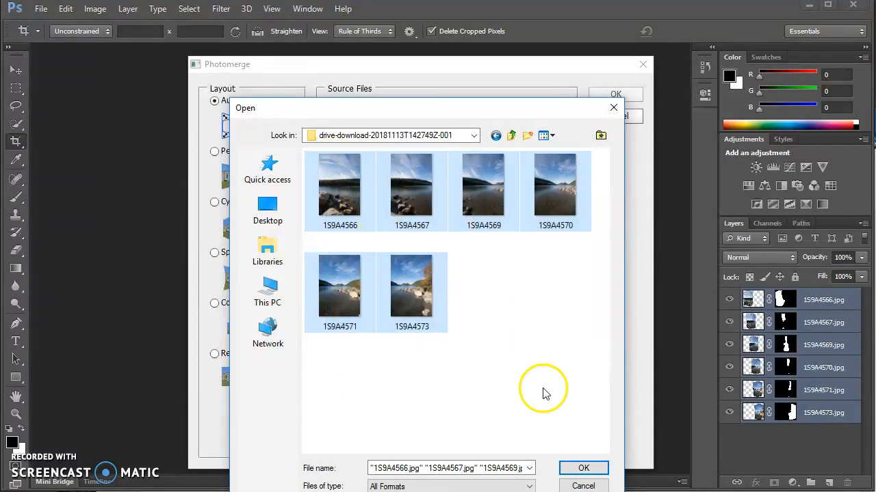
click(590, 470)
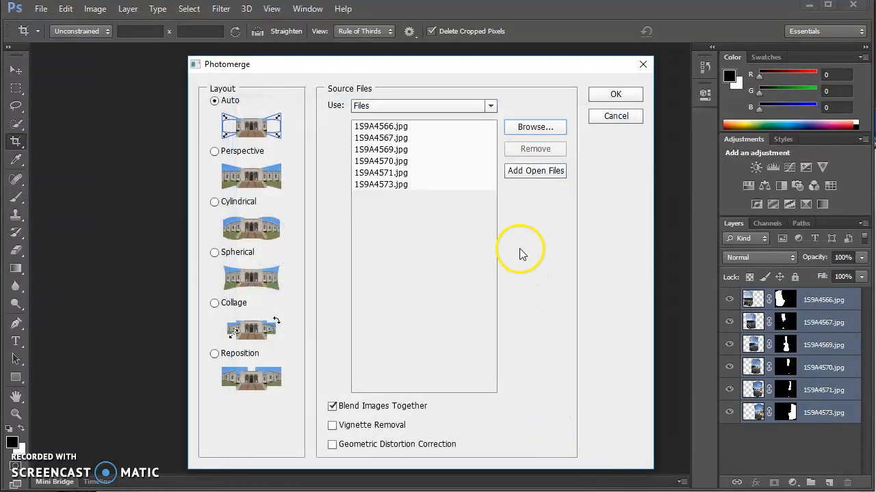
click(602, 96)
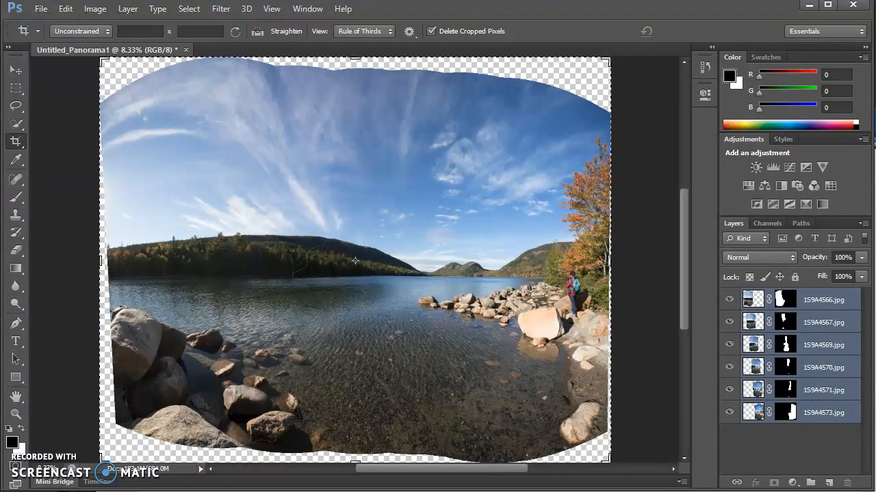
- Crop the panorama on all four sides, unconstrained, to cut away the transparent, uneven edges
mouse_move(685, 269)
mouse_down()
mouse_move(684, 276)
mouse_move(684, 250)
mouse_move(682, 275)
mouse_move(681, 266)
mouse_up()
click(311, 252)
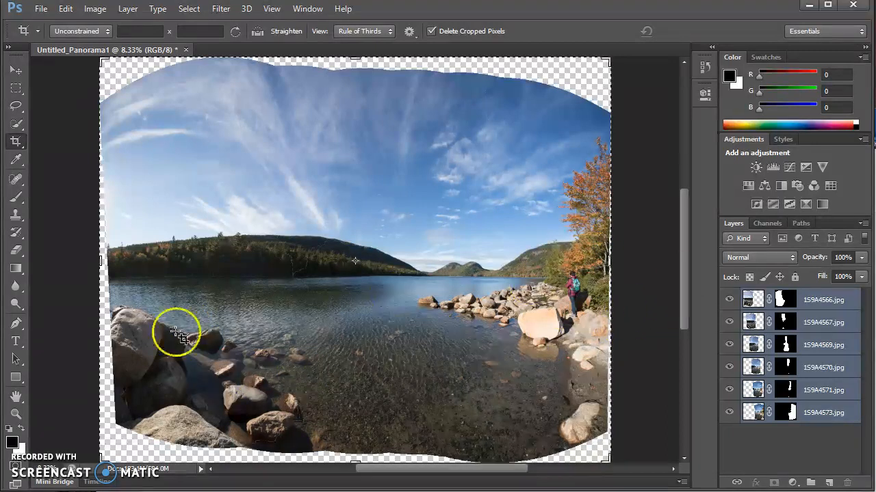
click(23, 142)
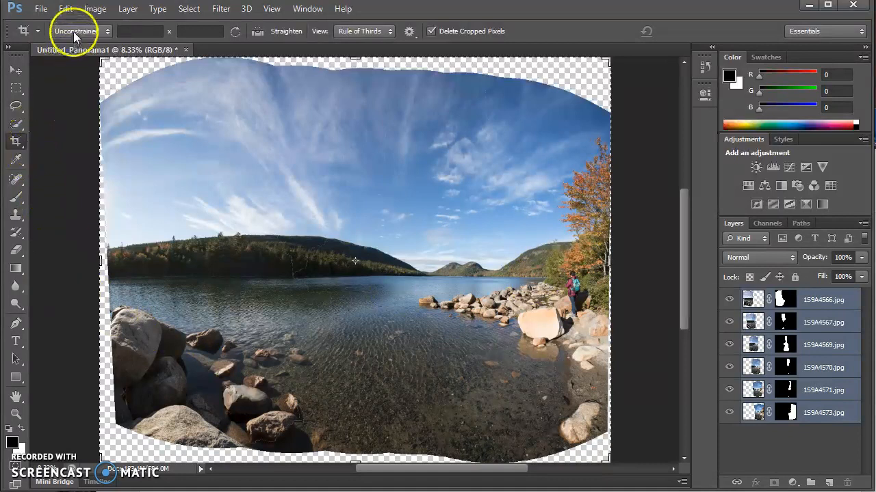
drag(355, 59, 358, 86)
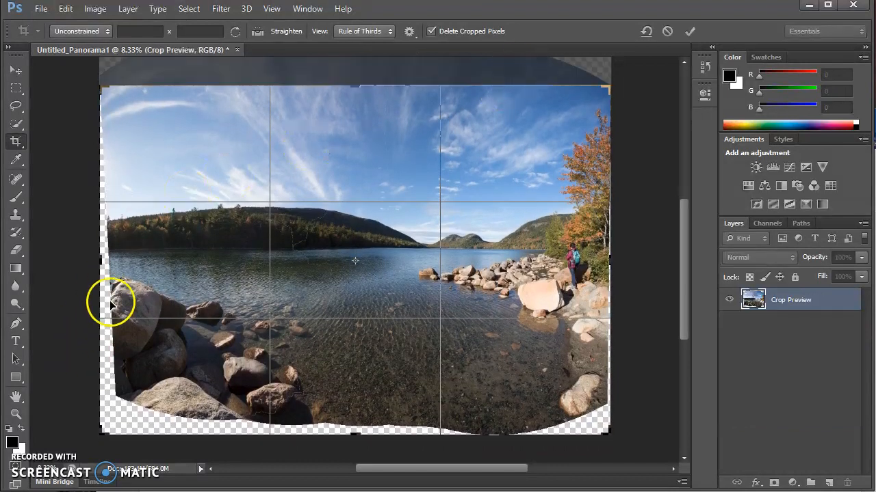
drag(97, 262, 110, 261)
drag(601, 261, 602, 259)
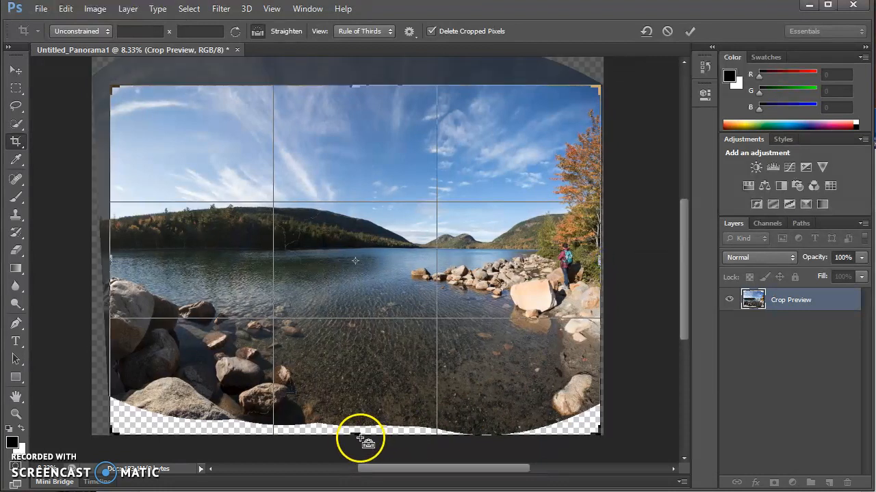
drag(358, 435, 359, 415)
key(Return)
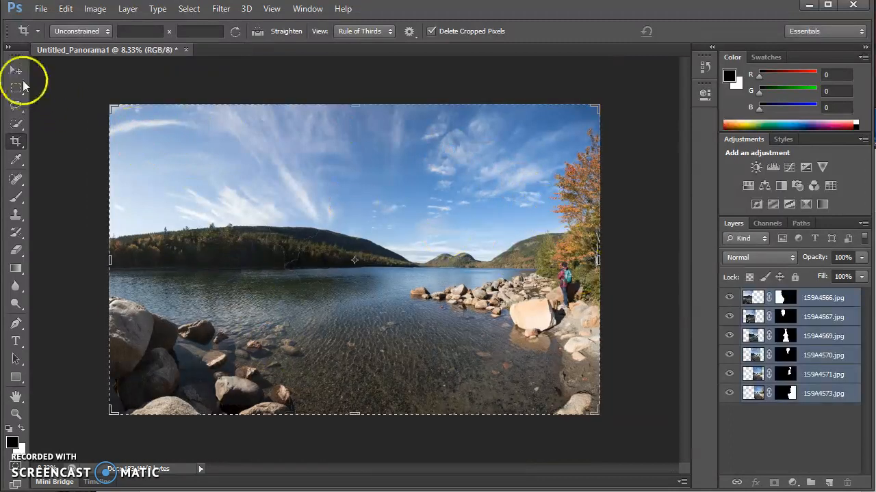
- Add a Levels adjustment layer above the photos with input levels of 6 for shadows, 1.36 for midtones and 240 for highlights
click(12, 69)
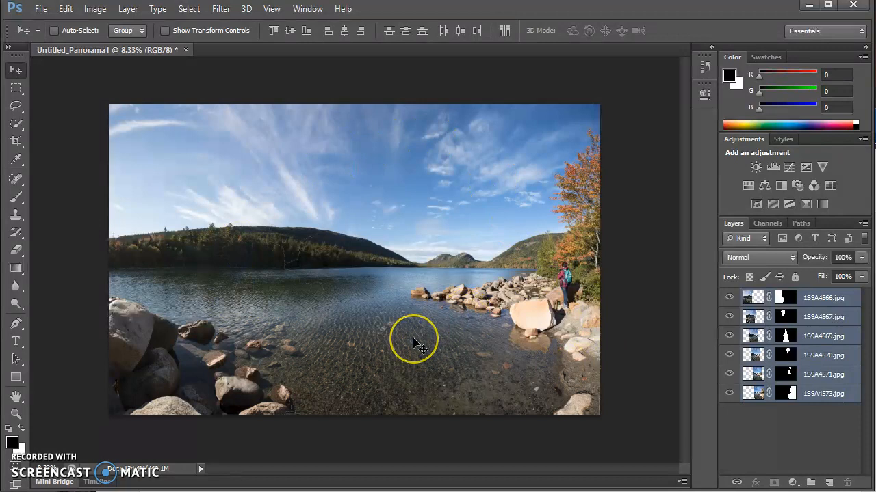
click(791, 483)
click(820, 256)
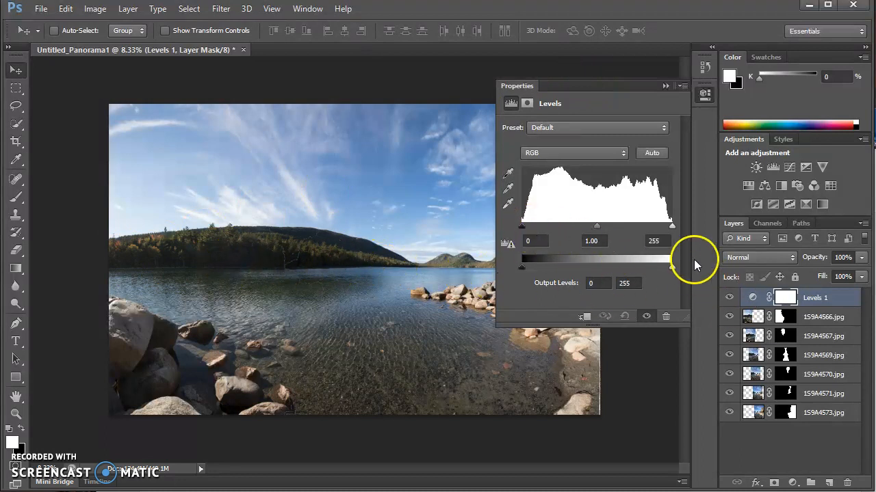
drag(673, 227, 664, 225)
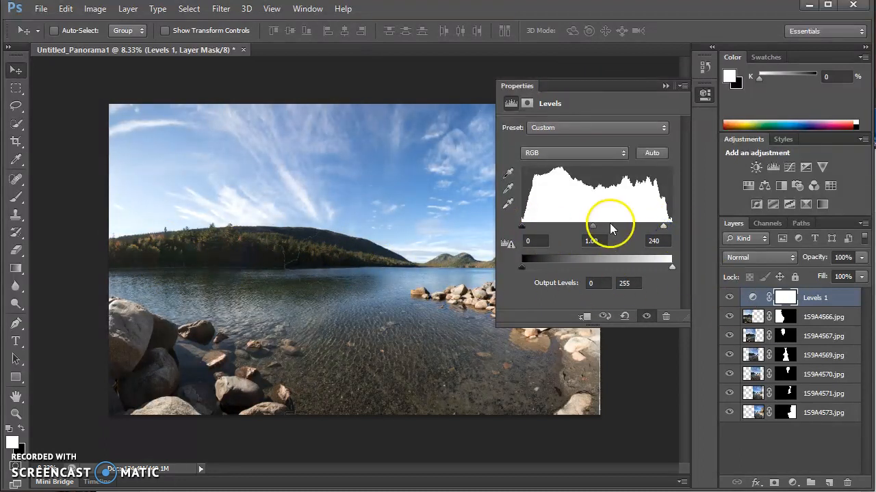
drag(589, 230, 582, 230)
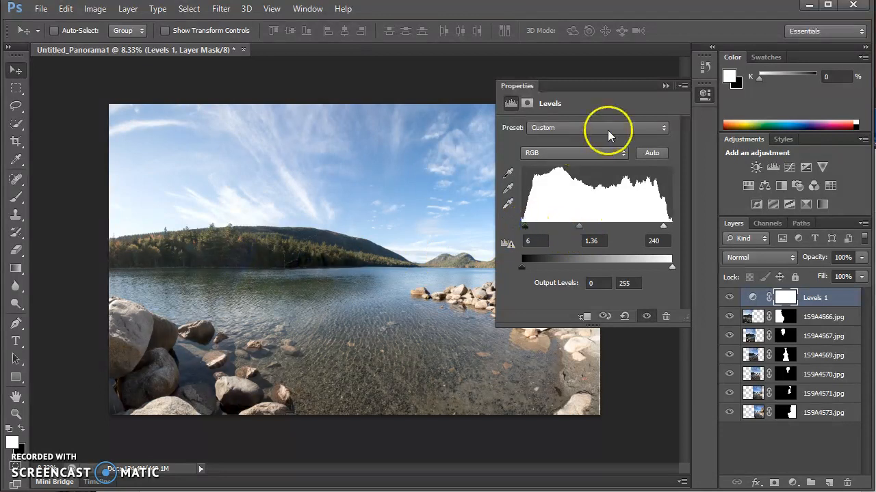
click(665, 85)
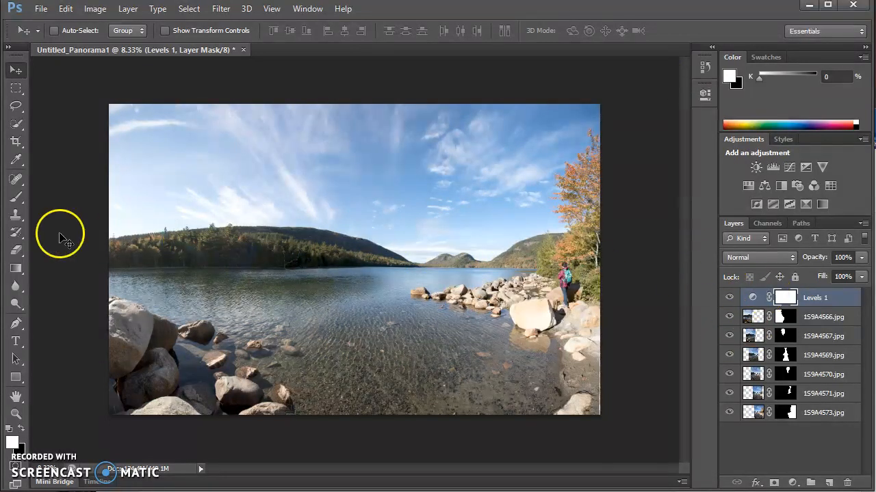
- Paint black on the Levels mask over the foreground, tree and sky with a 1700 px brush, sparing the central band around the shoreline
click(16, 197)
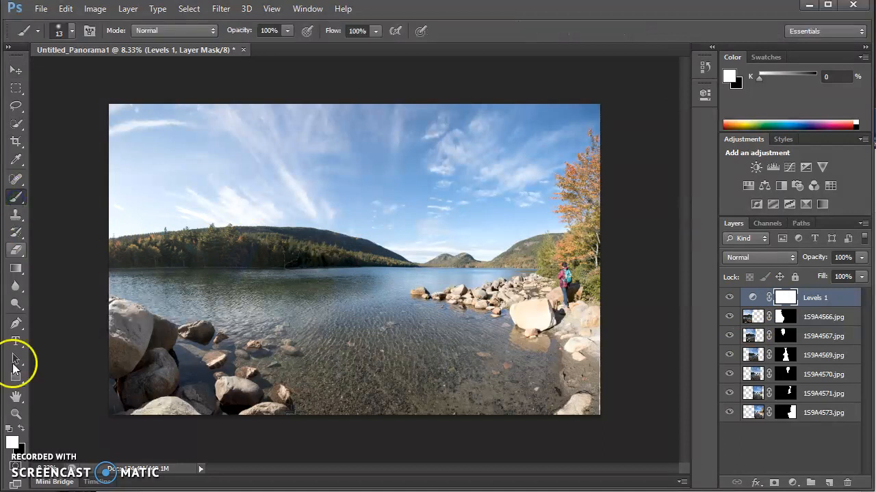
click(21, 428)
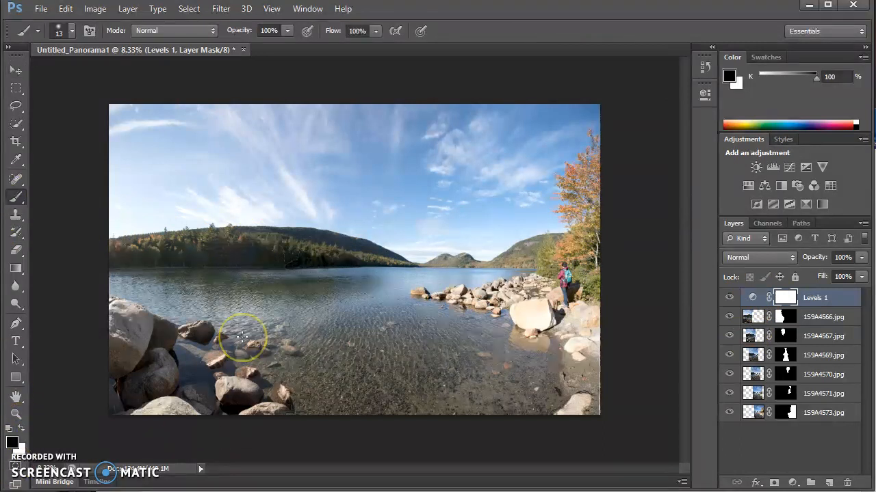
key(bracketright)
key(bracketright)
key(bracketright)
key(bracketright)
key(bracketright)
key(bracketright)
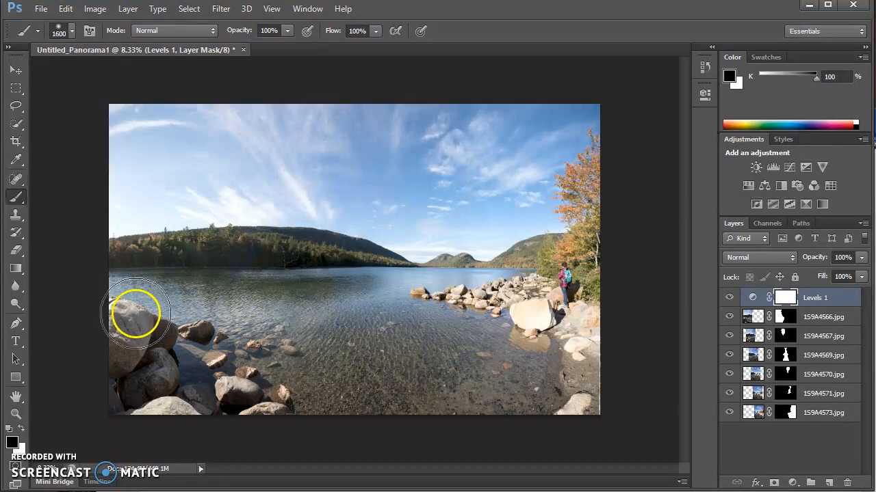
mouse_move(120, 308)
mouse_down()
mouse_move(276, 361)
mouse_move(561, 406)
mouse_move(406, 363)
mouse_move(578, 326)
mouse_move(553, 315)
mouse_up()
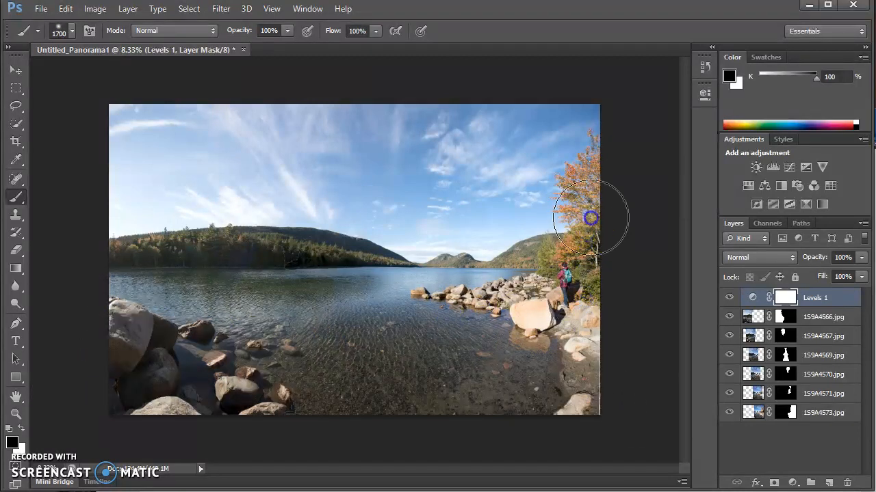
mouse_move(349, 110)
mouse_down()
mouse_move(140, 121)
mouse_move(483, 170)
mouse_move(92, 203)
mouse_move(276, 194)
mouse_move(455, 223)
mouse_move(641, 199)
mouse_move(289, 164)
mouse_move(102, 212)
mouse_move(141, 244)
mouse_up()
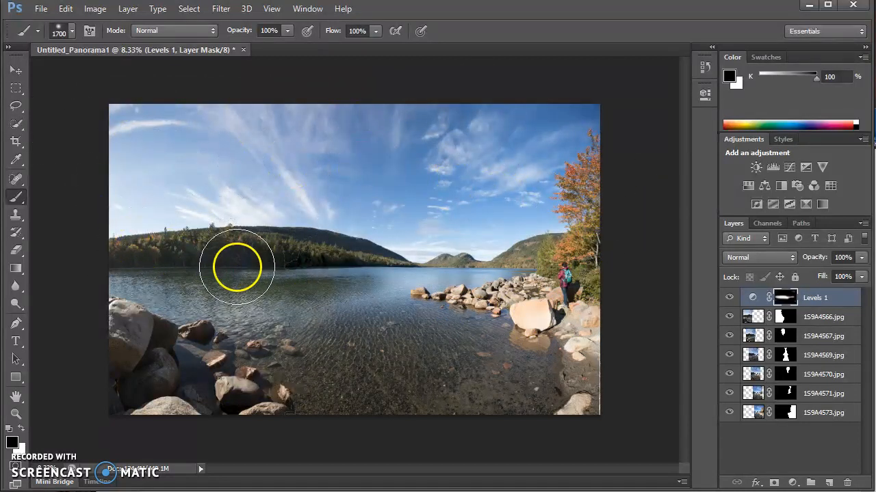
- Toggle the Levels layer's visibility repeatedly to compare the panorama with and without the masked adjustment
click(730, 299)
click(730, 298)
click(730, 298)
click(730, 298)
click(730, 298)
click(729, 298)
click(730, 299)
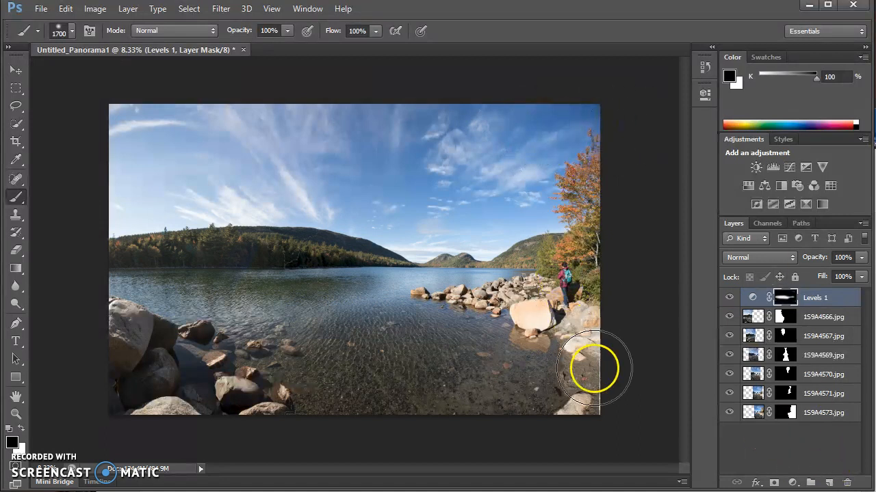